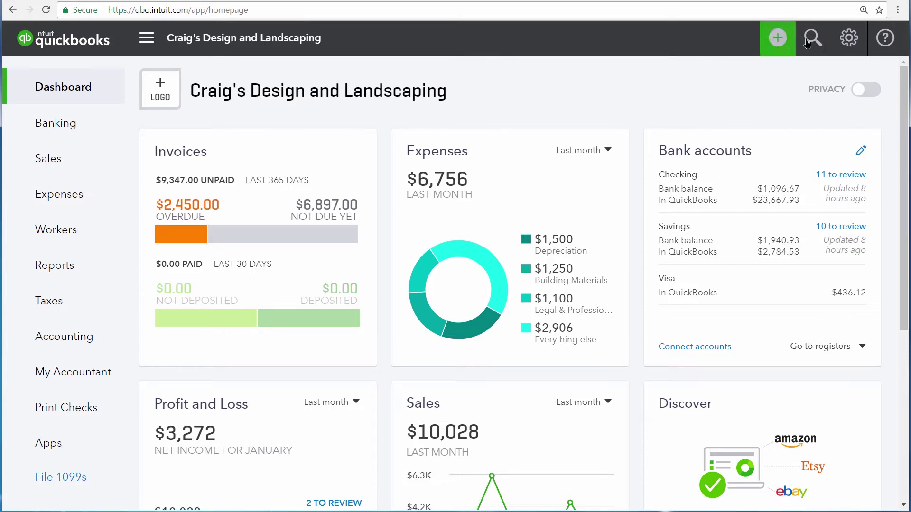
# Step: Open the gear menu with company settings, lists and tools
pyautogui.click(848, 40)
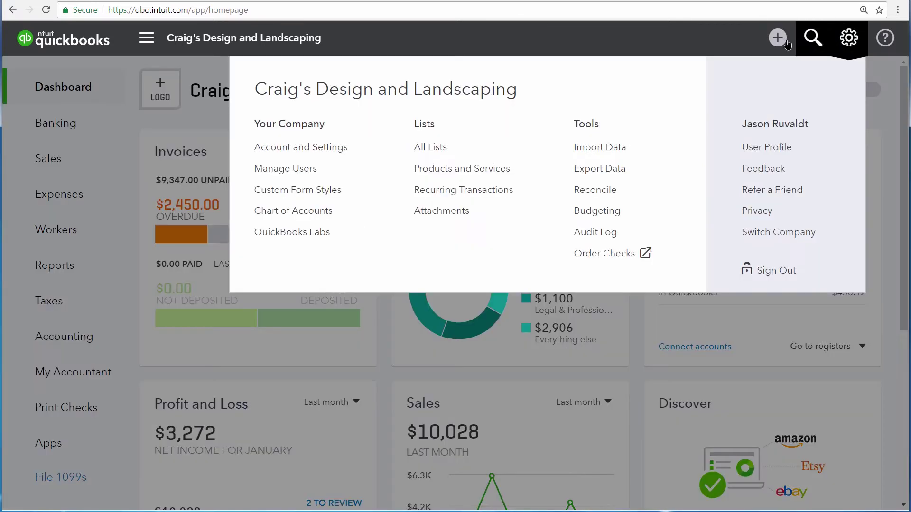
pyautogui.click(595, 232)
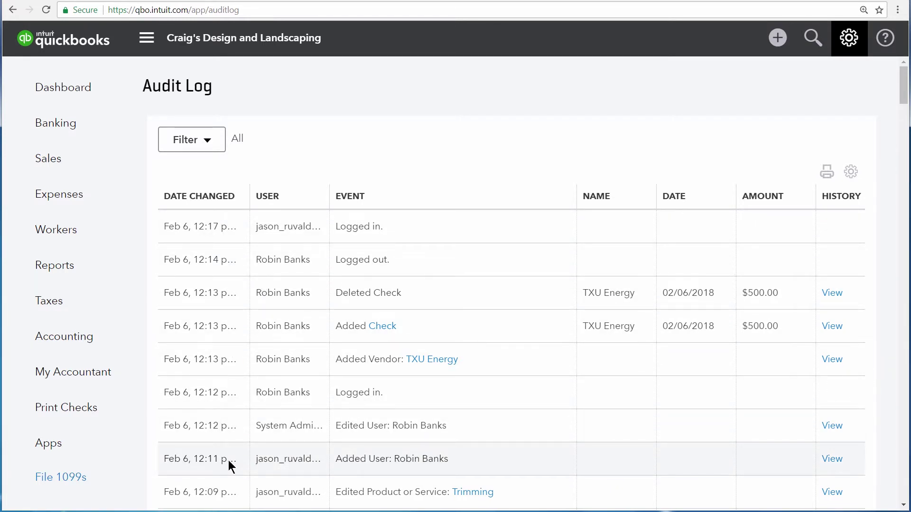
# Step: Show the Audit Log filter options and review the User list, leaving All Users
pyautogui.click(217, 154)
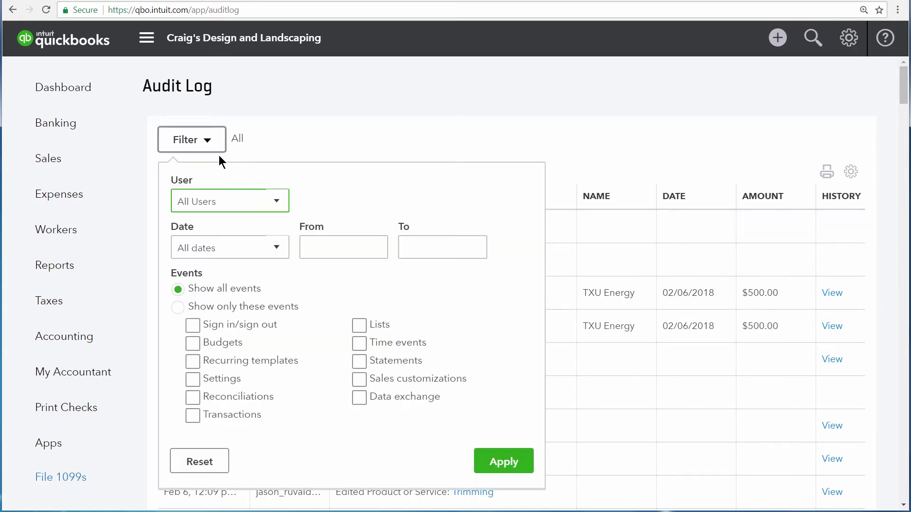
pyautogui.click(278, 205)
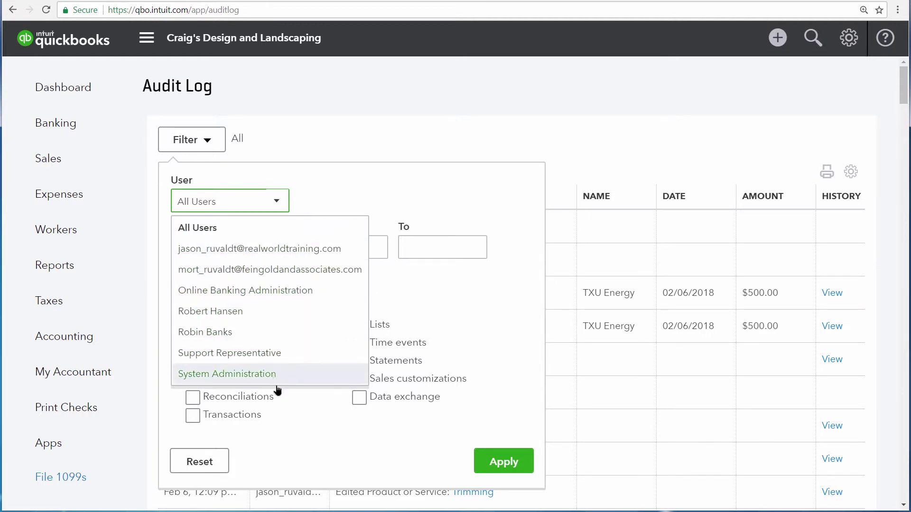
pyautogui.click(311, 441)
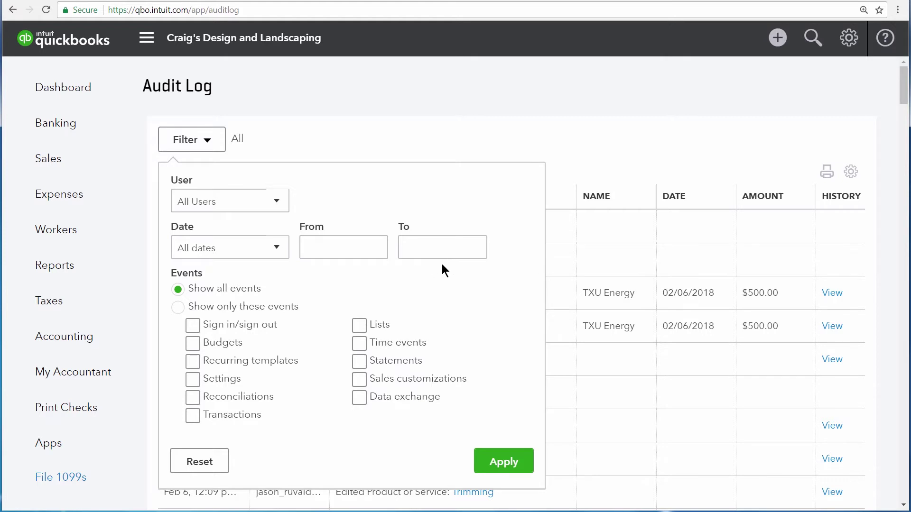
# Step: Apply the filter 'Show only these events' with only Transactions checked
pyautogui.click(179, 309)
pyautogui.click(193, 415)
pyautogui.click(513, 463)
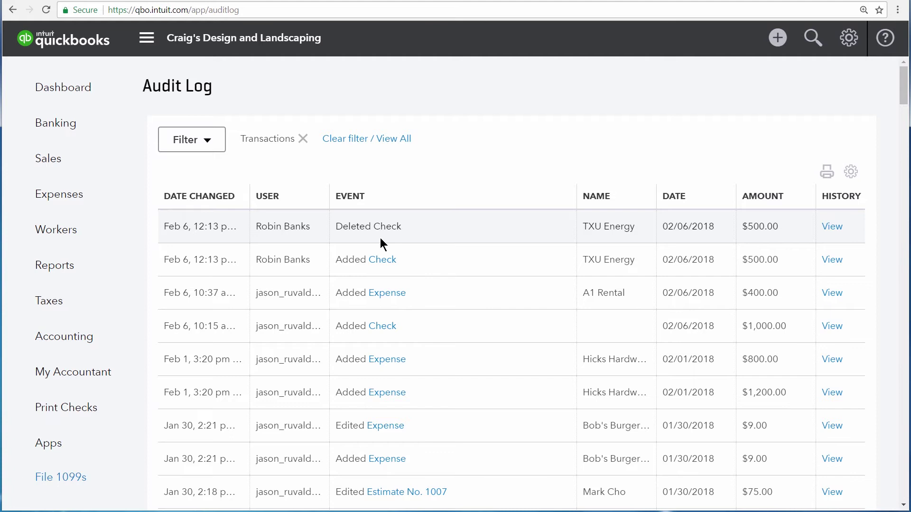
# Step: Open the TXU Energy check's history and expand its 'Added by' entry showing $500
pyautogui.click(833, 260)
pyautogui.click(161, 207)
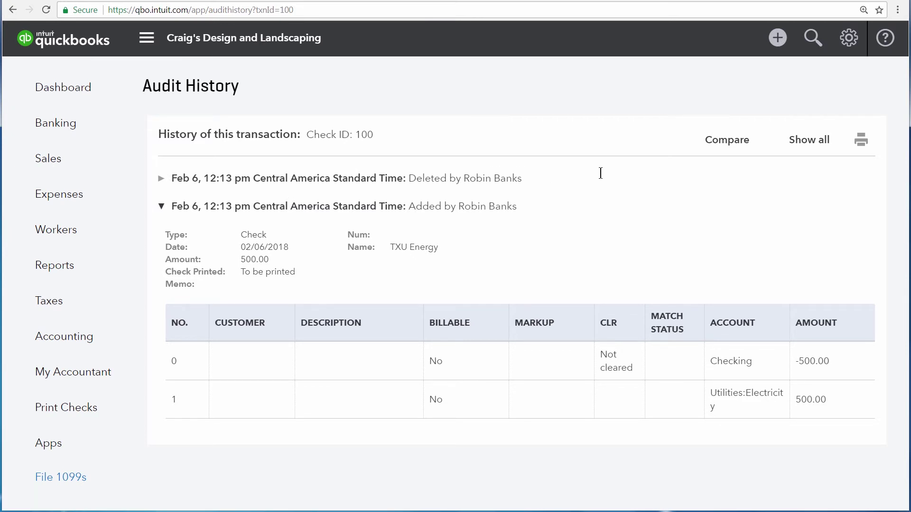
# Step: Reopen the Audit Log, clear the filter to View All, then return to the Dashboard
pyautogui.click(844, 46)
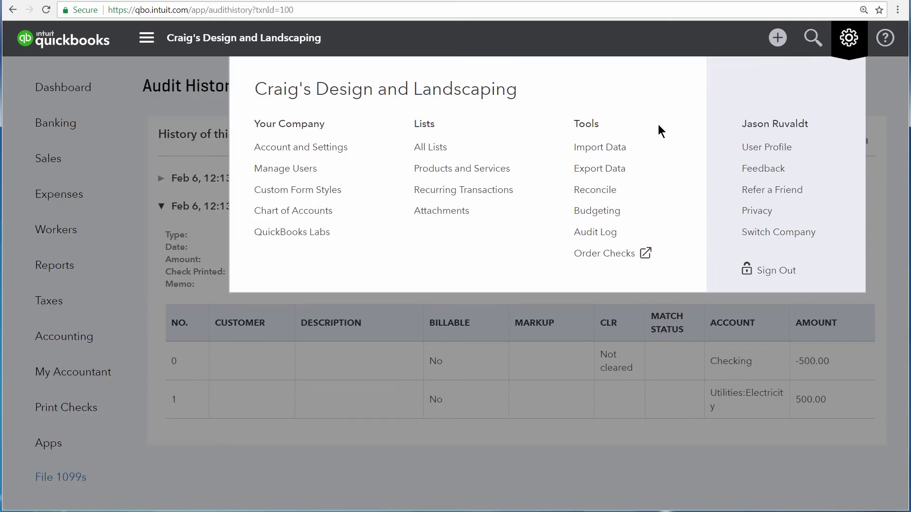
pyautogui.click(628, 237)
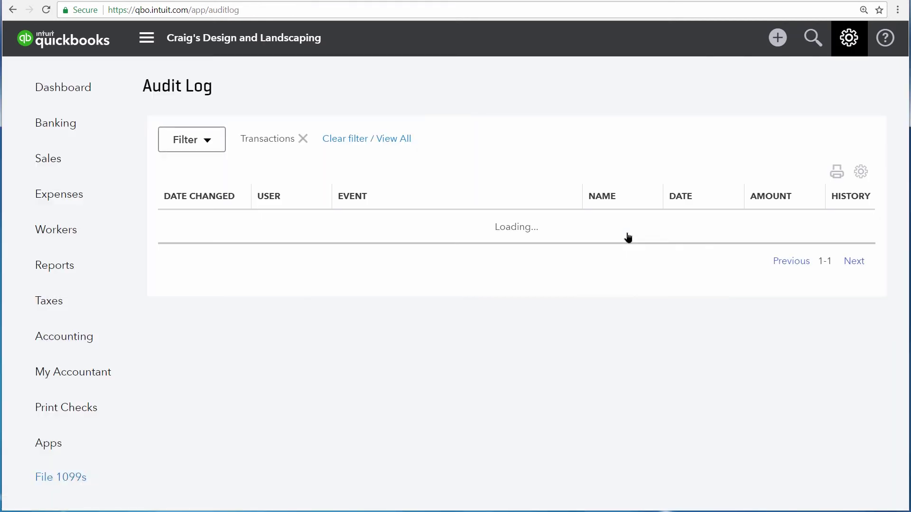
pyautogui.click(357, 140)
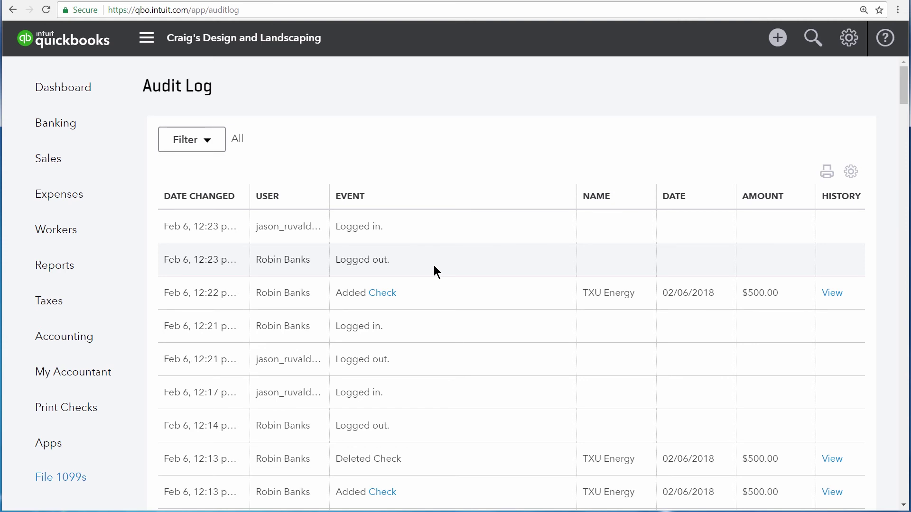
pyautogui.click(100, 89)
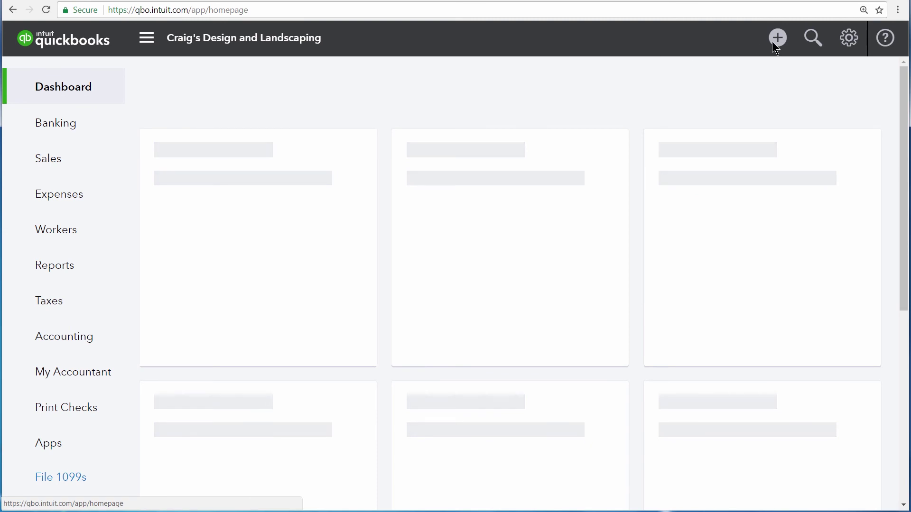